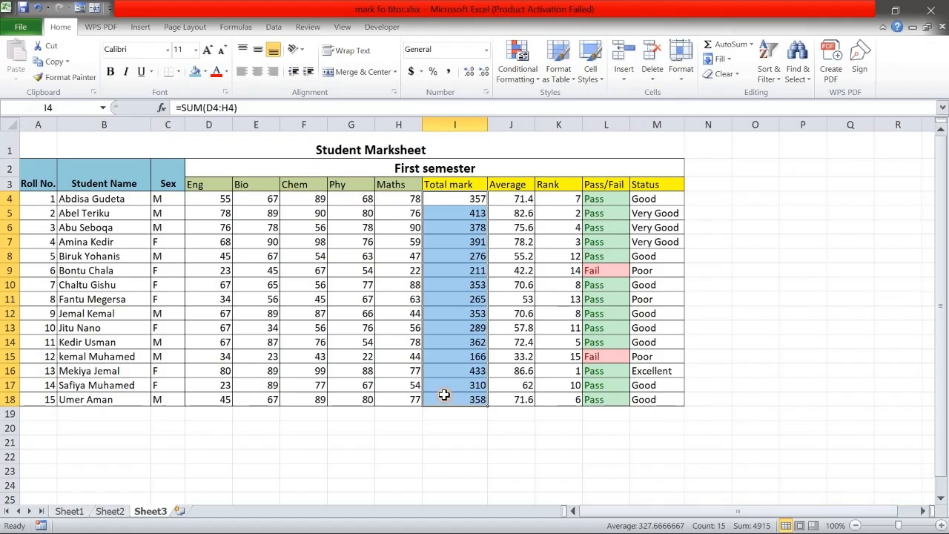
Examine the marksheet's student name, sex, Eng, Bio, Chem, Phy and Maths columns
{"action": "left_click", "coordinate": [423, 442]}
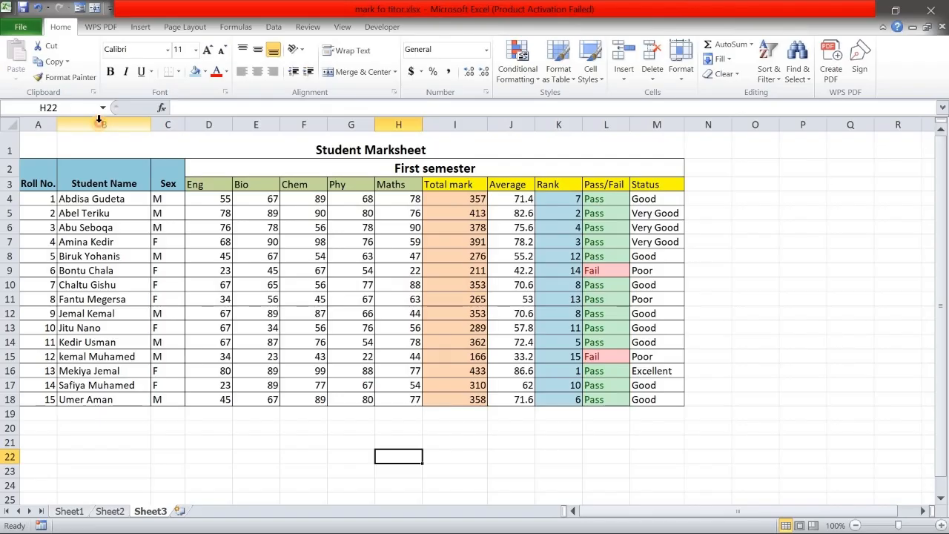
{"action": "left_click", "coordinate": [99, 123]}
{"action": "left_click", "coordinate": [169, 124]}
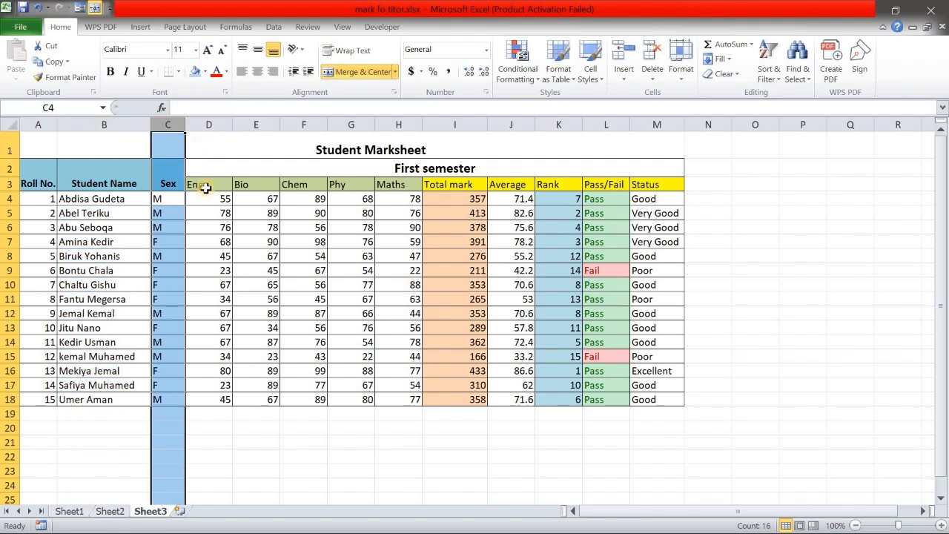
{"action": "left_click_drag", "start_coordinate": [206, 186], "coordinate": [209, 399]}
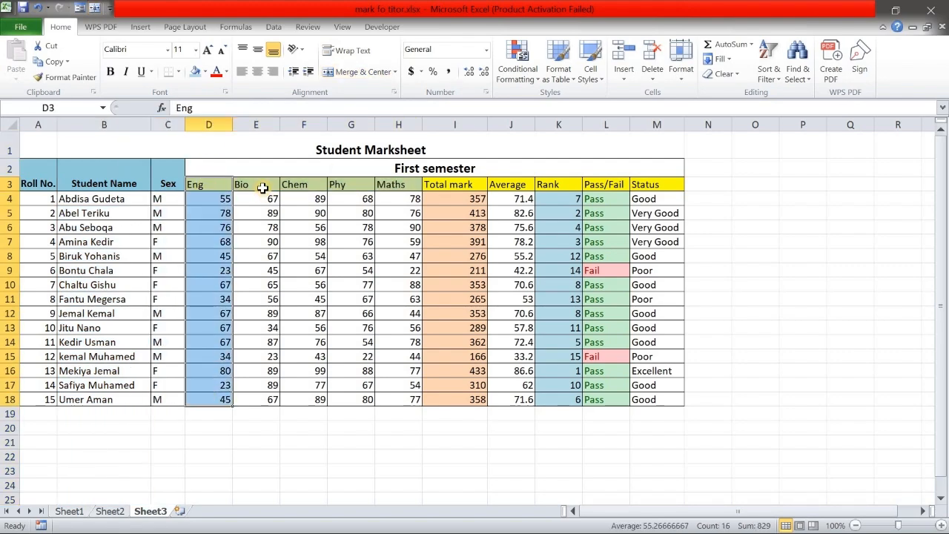
{"action": "left_click_drag", "start_coordinate": [262, 182], "coordinate": [252, 387]}
{"action": "left_click_drag", "start_coordinate": [305, 184], "coordinate": [304, 399]}
{"action": "left_click_drag", "start_coordinate": [360, 198], "coordinate": [360, 399]}
{"action": "left_click_drag", "start_coordinate": [398, 184], "coordinate": [398, 398]}
{"action": "left_click", "coordinate": [487, 166]}
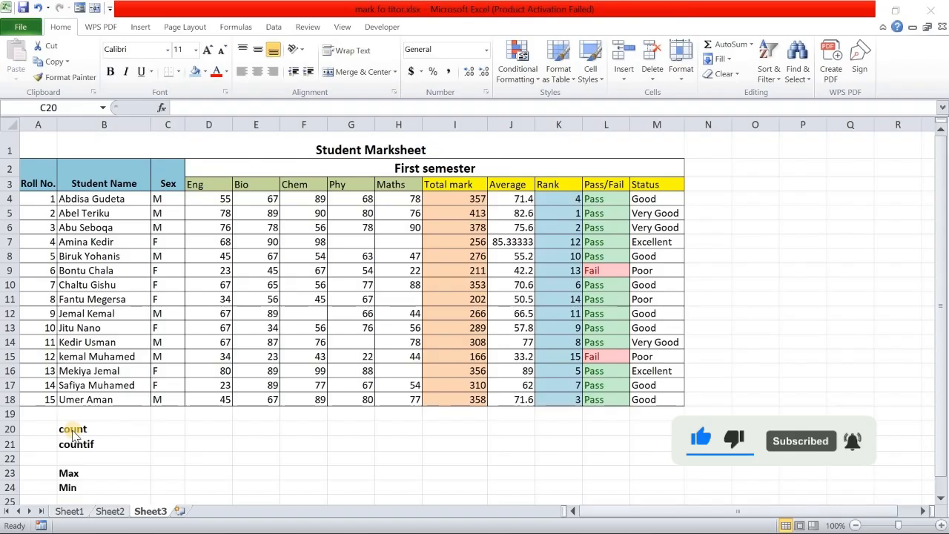
Enter =COUNT(D4:D18) for the Eng marks in D20 and fill the formula across the count row to K20
{"action": "left_click", "coordinate": [209, 432]}
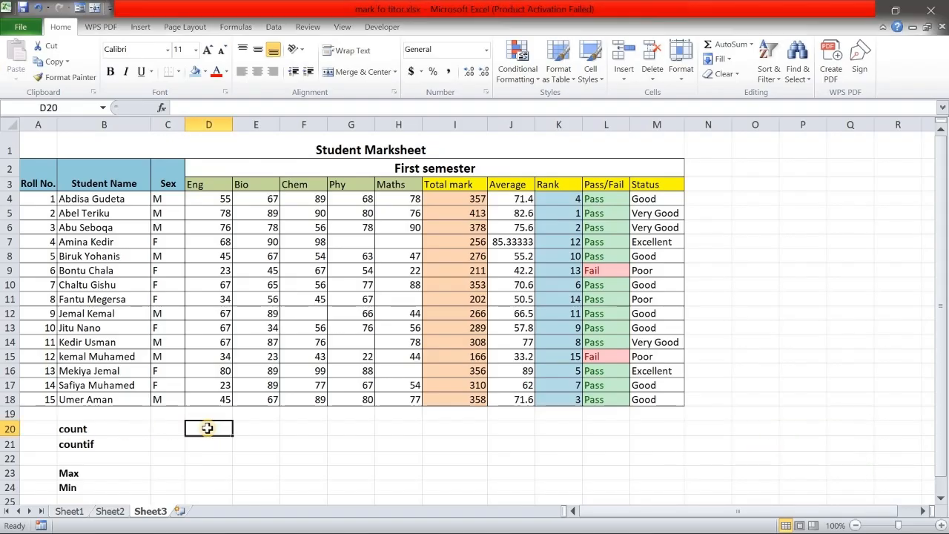
{"action": "type", "text": "=count"}
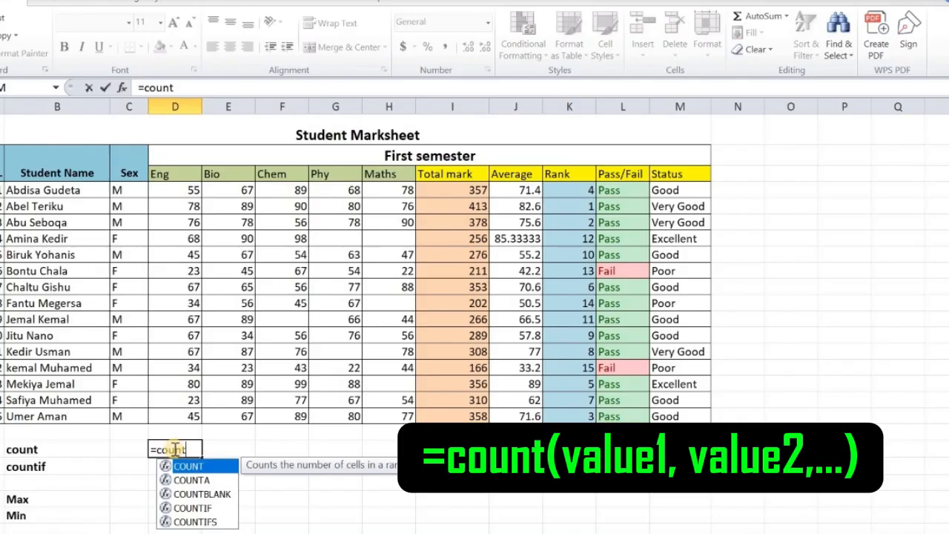
{"action": "type", "text": "("}
{"action": "left_click_drag", "start_coordinate": [182, 188], "coordinate": [191, 415]}
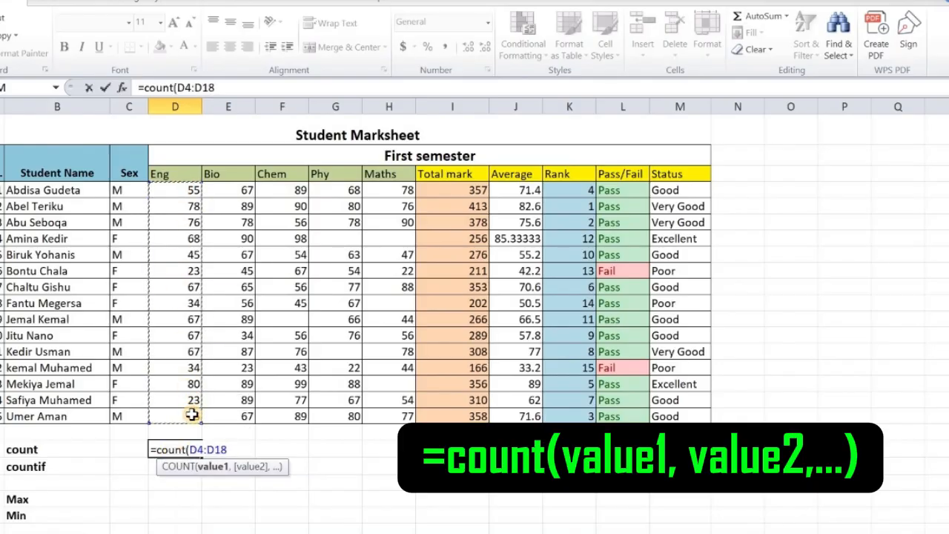
{"action": "key", "text": "Return"}
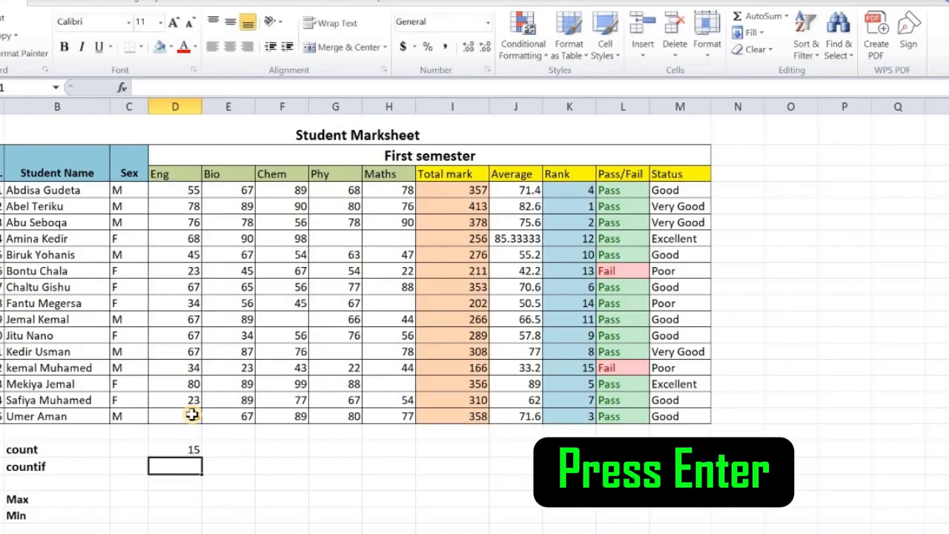
{"action": "left_click", "coordinate": [184, 449]}
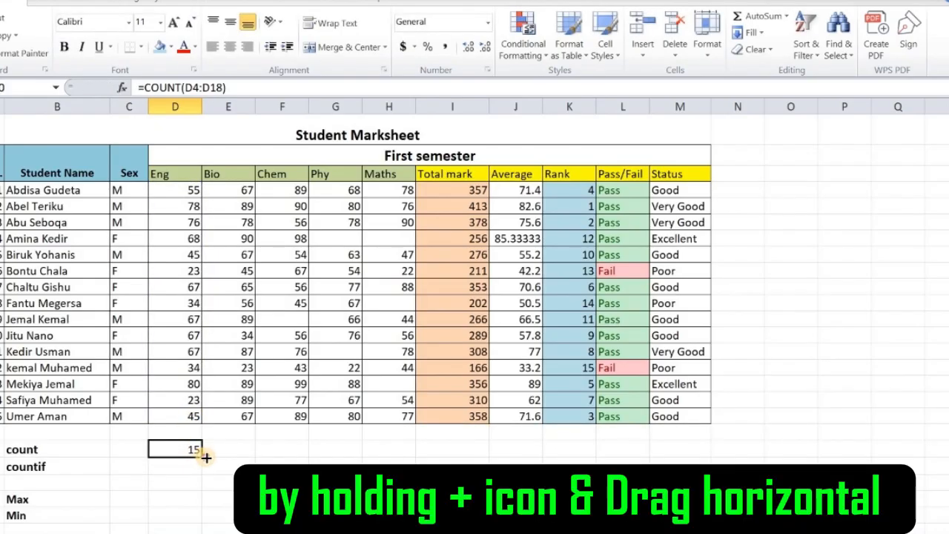
{"action": "left_click_drag", "start_coordinate": [205, 453], "coordinate": [581, 450]}
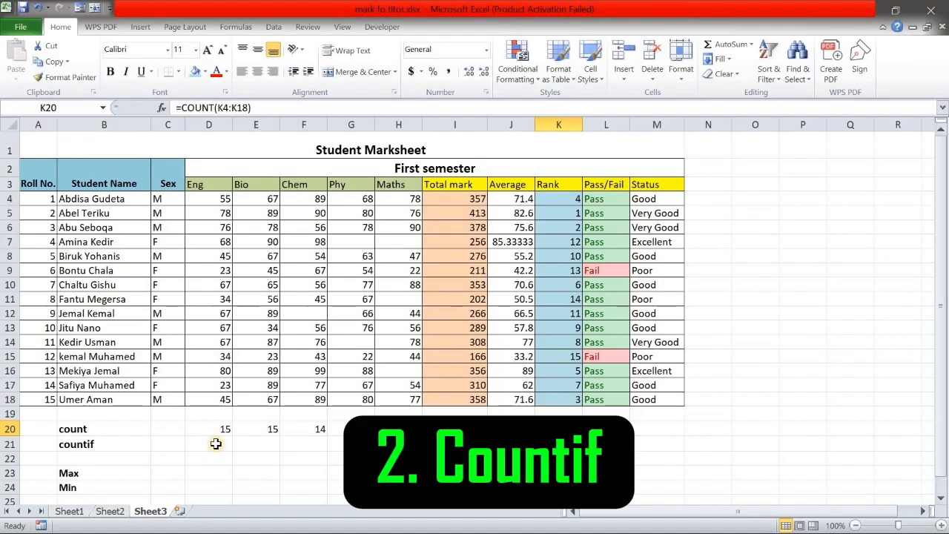
Enter =COUNTIF(D4:D18,">=50") in D21 and fill the formula across the countif row to K21
{"action": "left_click", "coordinate": [182, 466]}
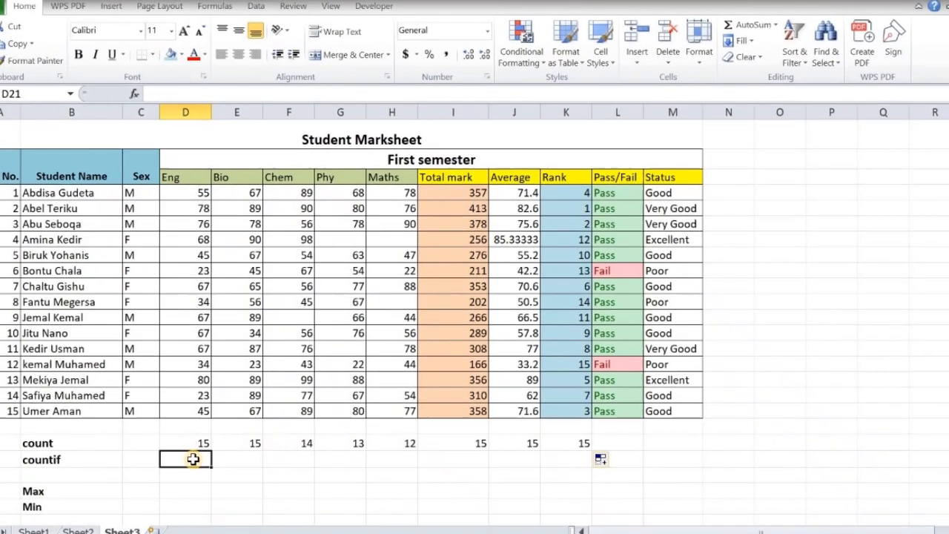
{"action": "type", "text": "="}
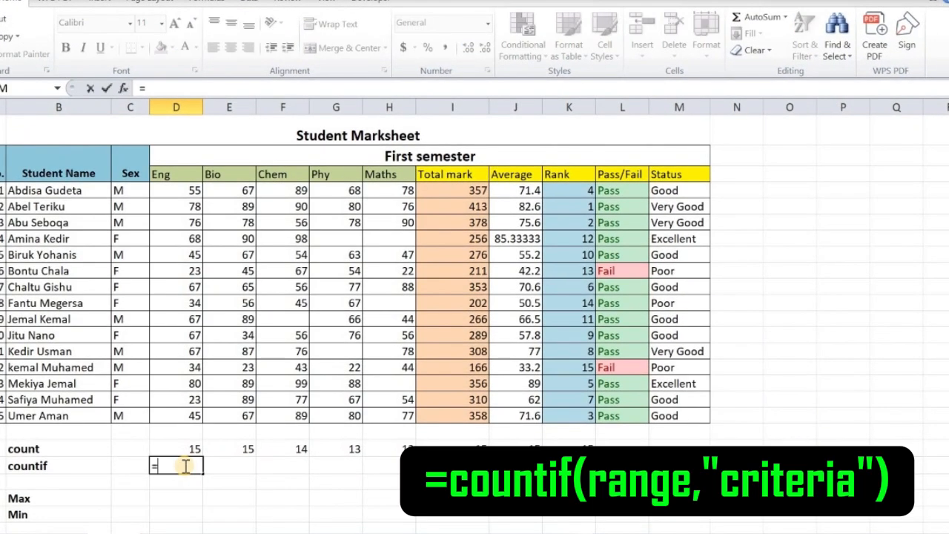
{"action": "type", "text": "countif"}
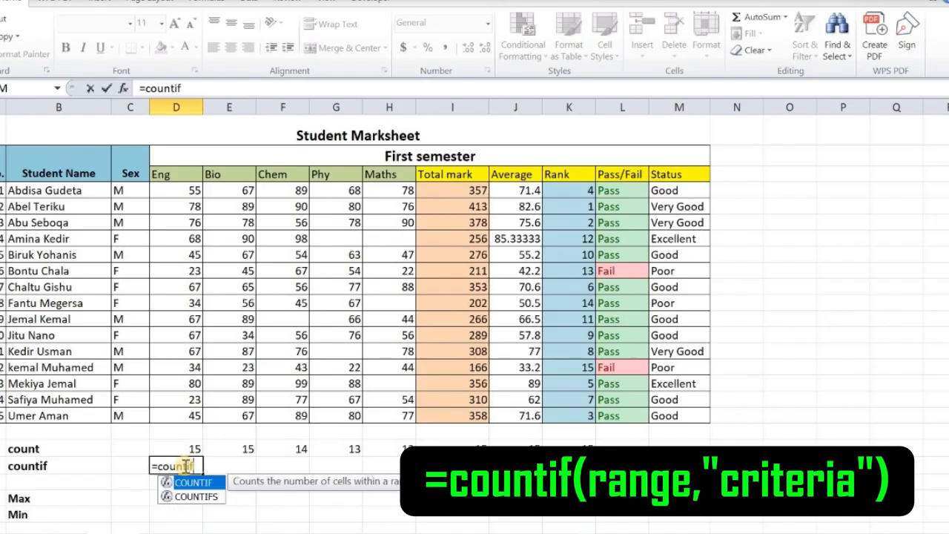
{"action": "type", "text": "("}
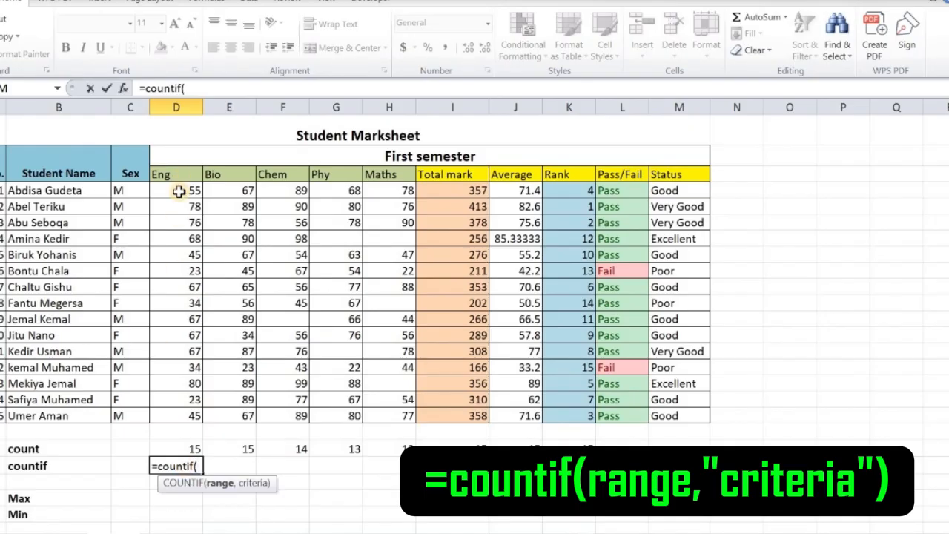
{"action": "left_click_drag", "start_coordinate": [178, 186], "coordinate": [181, 414]}
{"action": "type", "text": ",\">=50"}
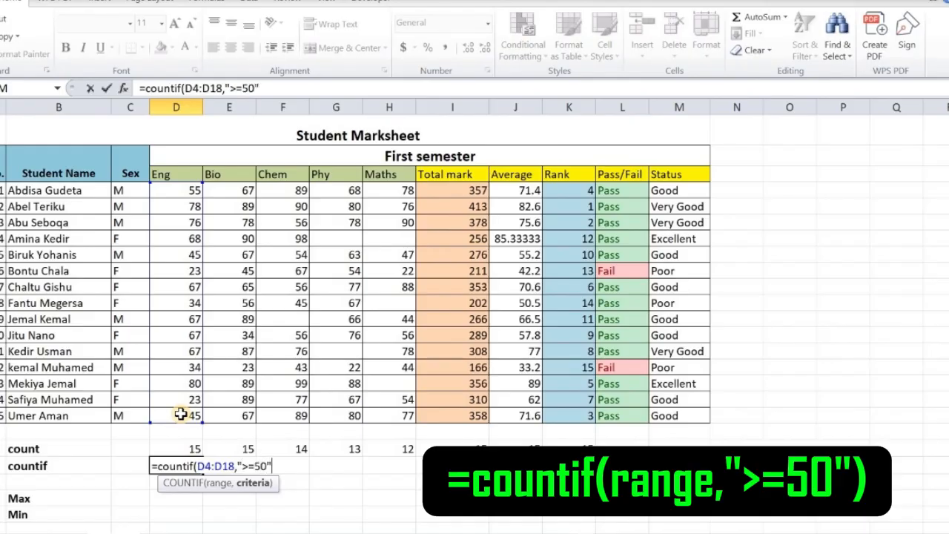
{"action": "key", "text": "Return"}
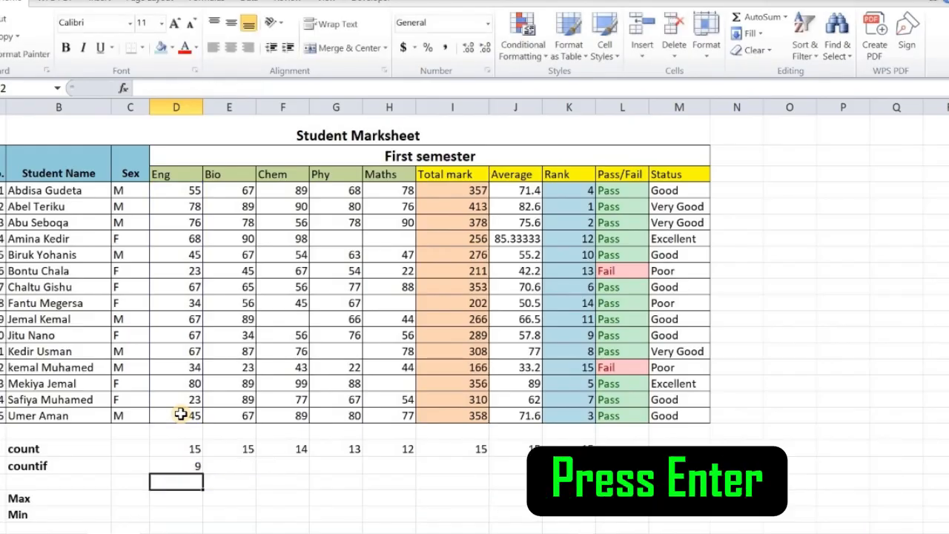
{"action": "left_click", "coordinate": [185, 467]}
{"action": "left_click_drag", "start_coordinate": [201, 472], "coordinate": [397, 465]}
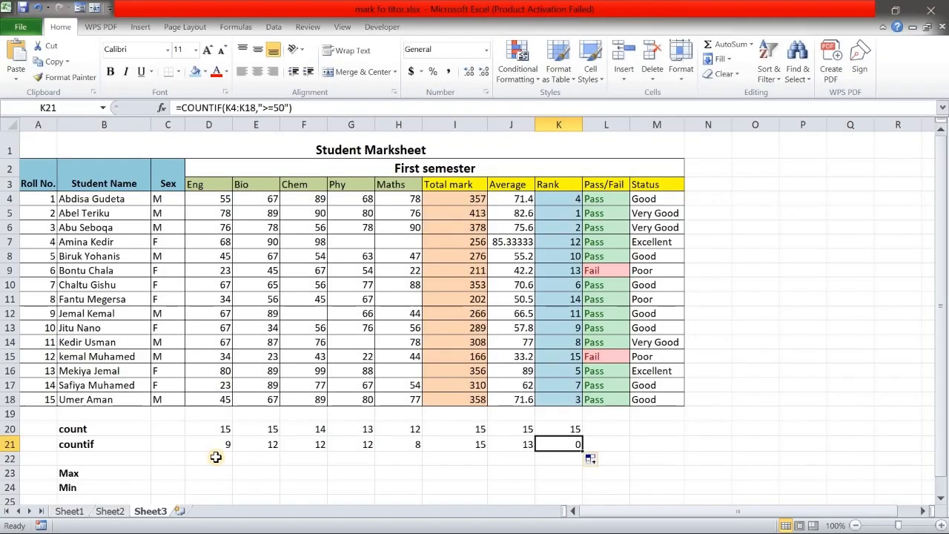
Enter =COUNTIF(D4:D18,"<50") in D22 and fill the formula across to K22
{"action": "left_click", "coordinate": [184, 481]}
{"action": "type", "text": "=cou"}
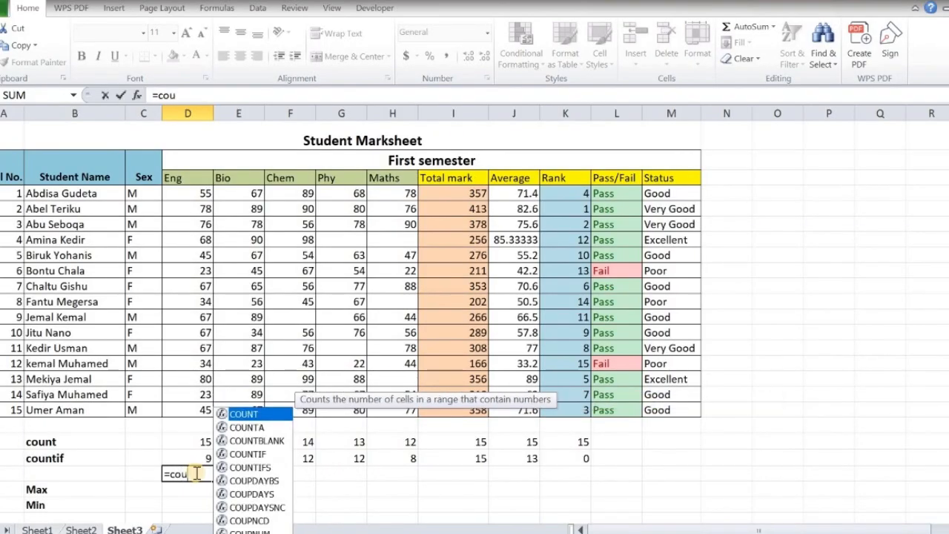
{"action": "type", "text": "ntif("}
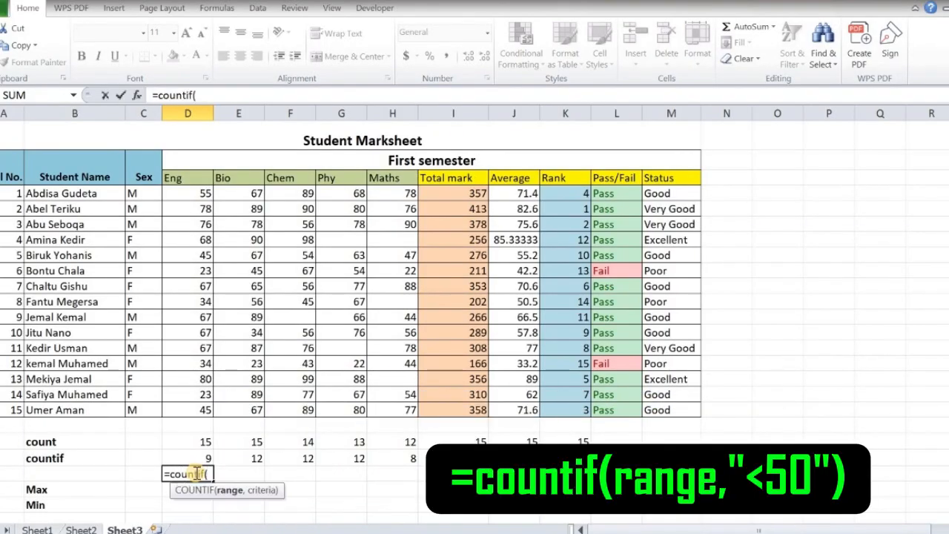
{"action": "left_click_drag", "start_coordinate": [188, 193], "coordinate": [189, 412]}
{"action": "type", "text": ",\"<50"}
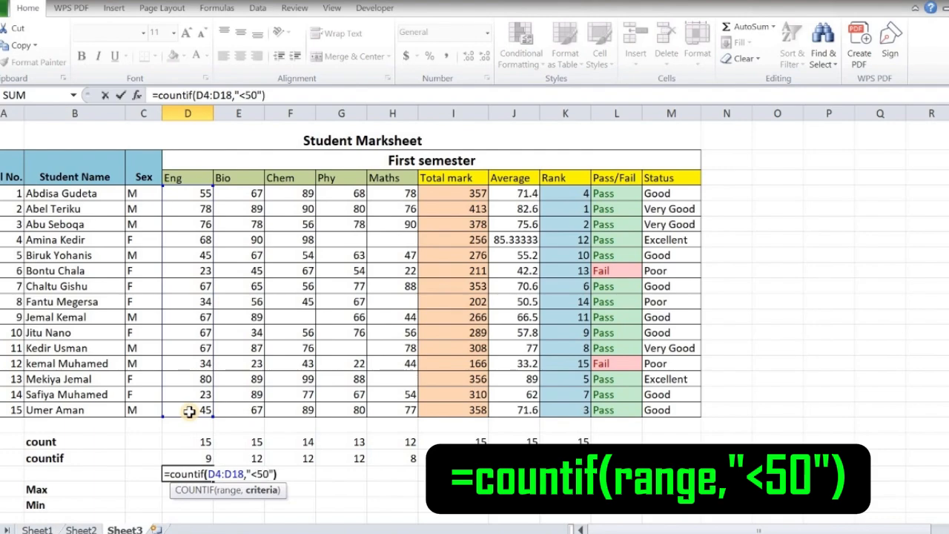
{"action": "key", "text": "Return"}
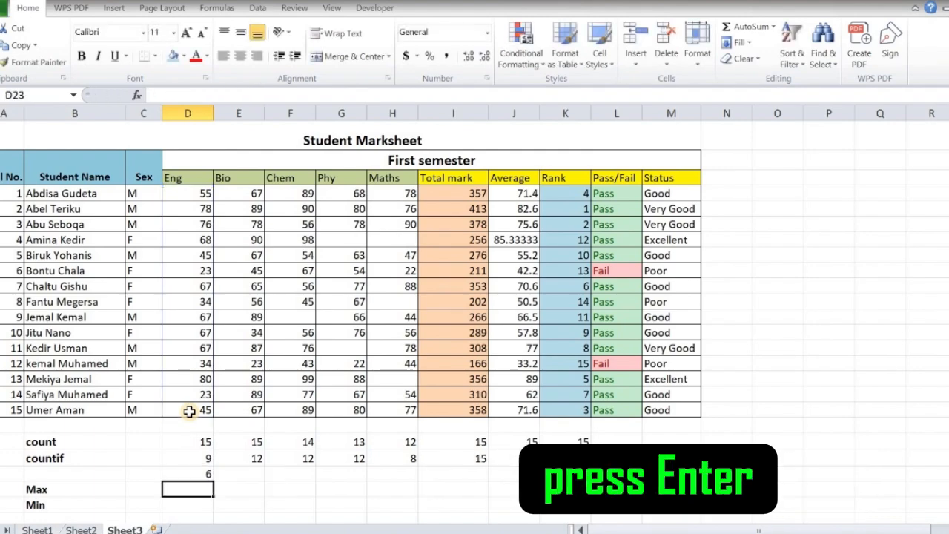
{"action": "left_click", "coordinate": [199, 473]}
{"action": "left_click_drag", "start_coordinate": [214, 482], "coordinate": [574, 476]}
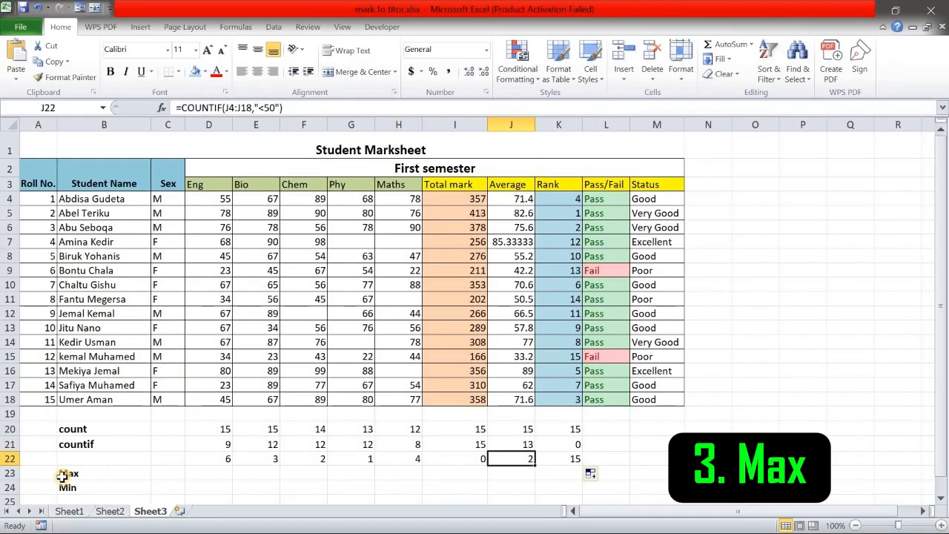
Enter =MAX(D4:D18) in D23 and fill the formula across the Max row to K23
{"action": "left_click", "coordinate": [210, 475]}
{"action": "type", "text": "=ma"}
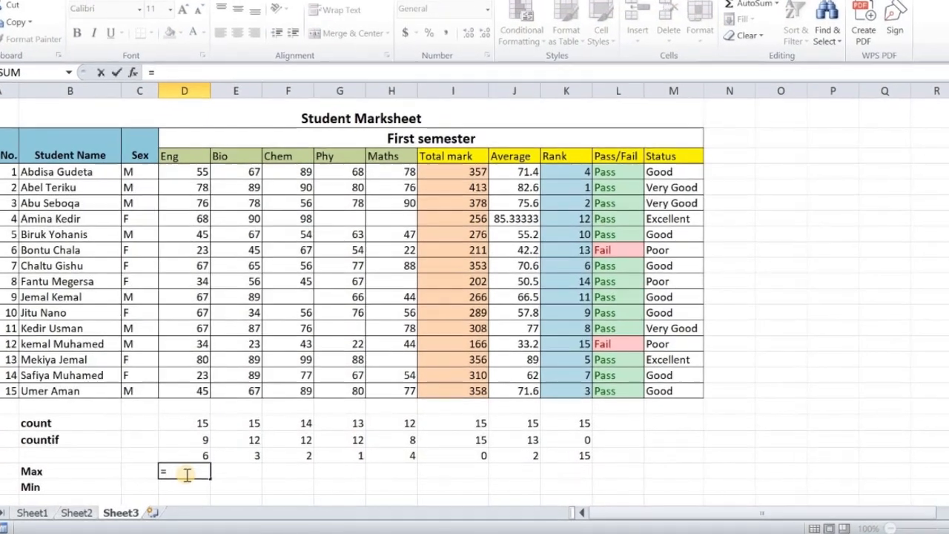
{"action": "type", "text": "x("}
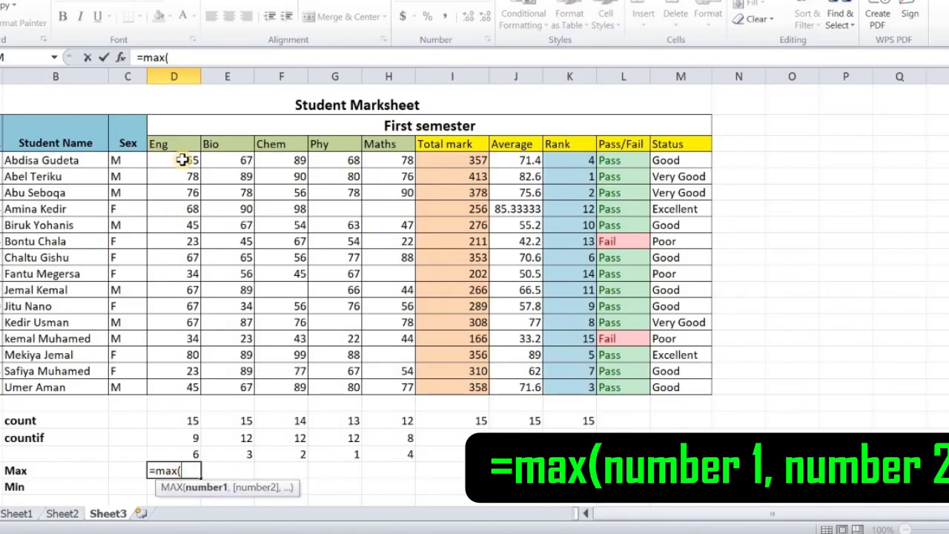
{"action": "left_click_drag", "start_coordinate": [182, 161], "coordinate": [180, 383]}
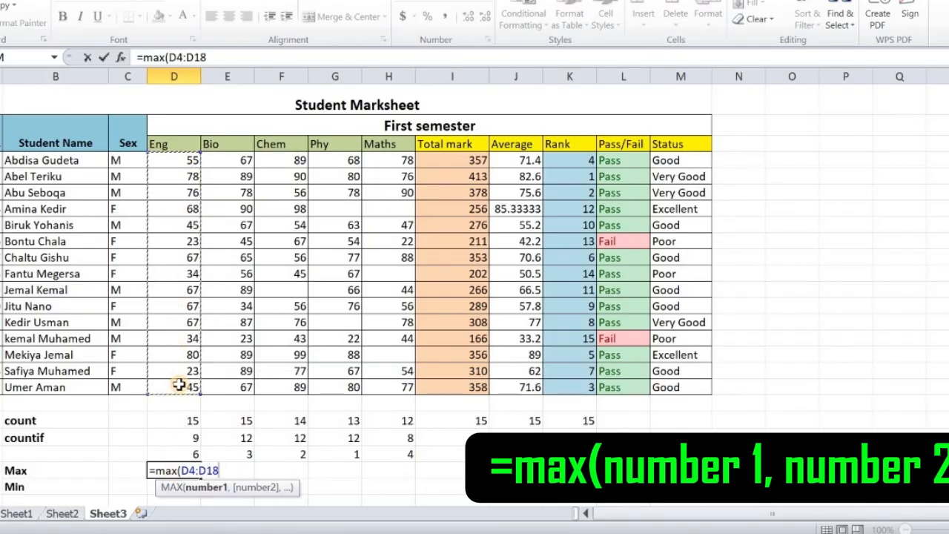
{"action": "type", "text": ")"}
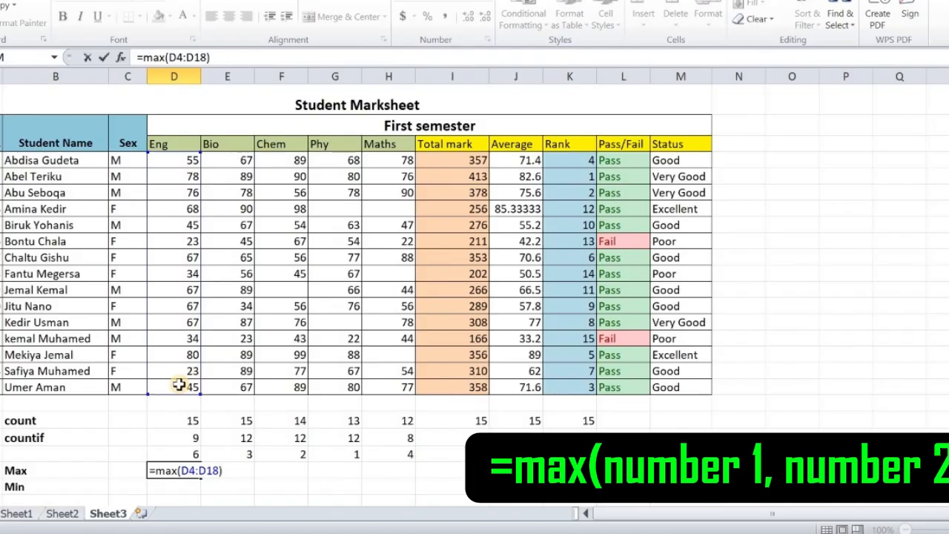
{"action": "key", "text": "Return"}
{"action": "left_click", "coordinate": [194, 471]}
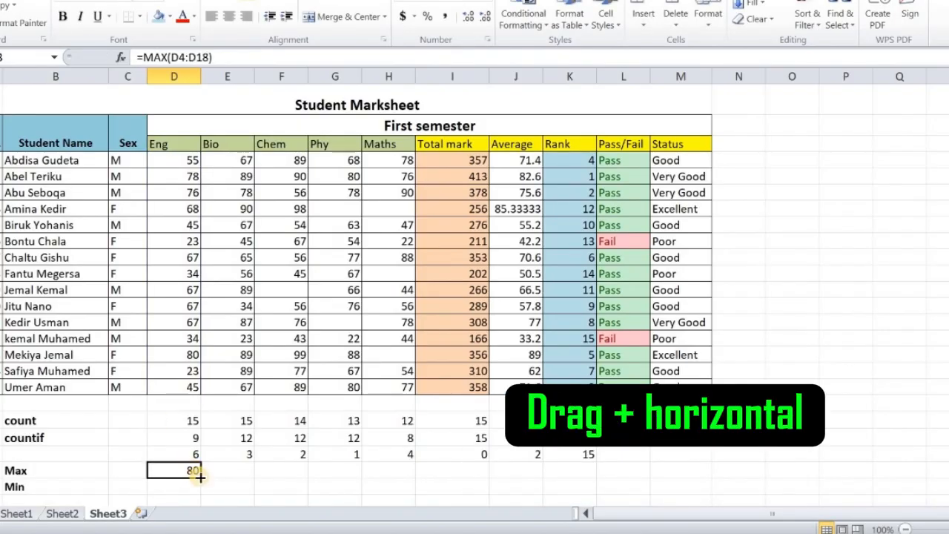
{"action": "left_click_drag", "start_coordinate": [201, 477], "coordinate": [586, 471]}
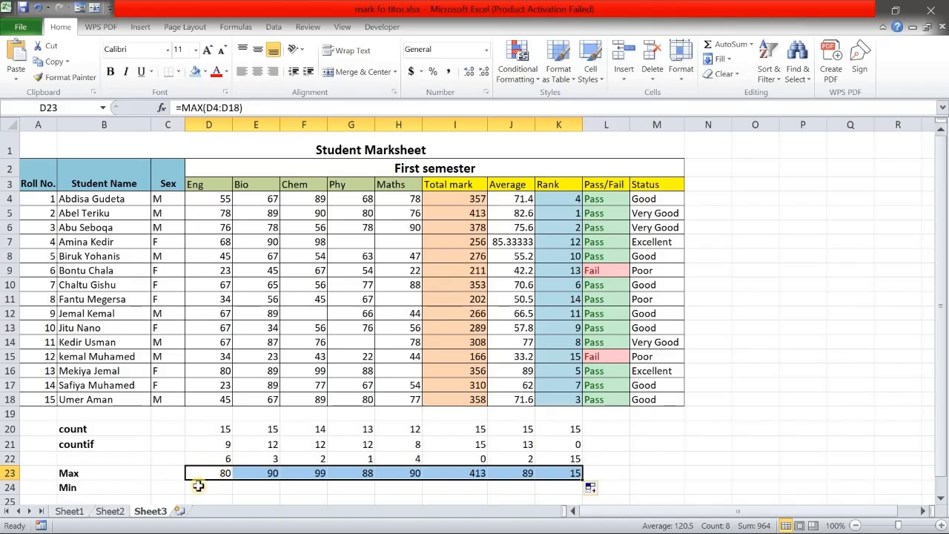
Enter =MIN(D4:D18) in D24 and fill the formula across the Min row to K24
{"action": "left_click", "coordinate": [196, 486]}
{"action": "type", "text": "=m"}
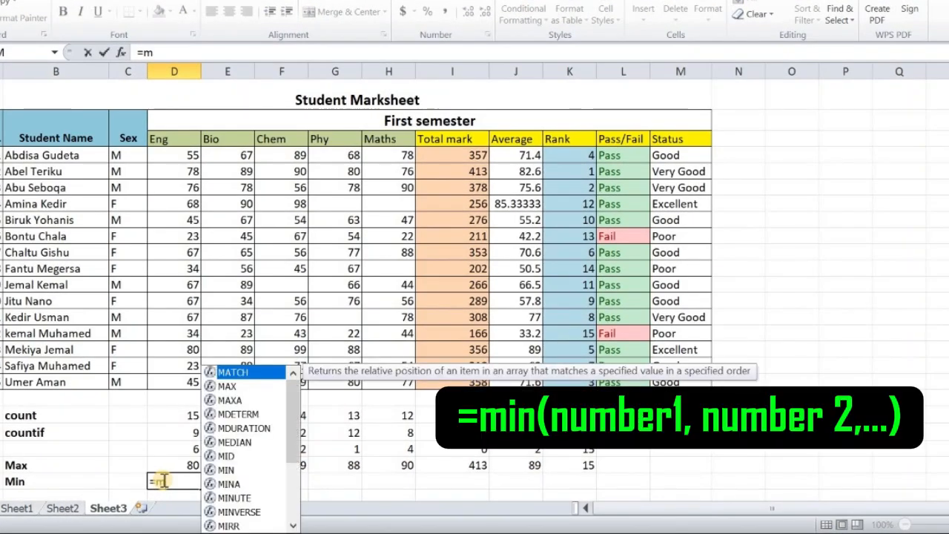
{"action": "type", "text": "in("}
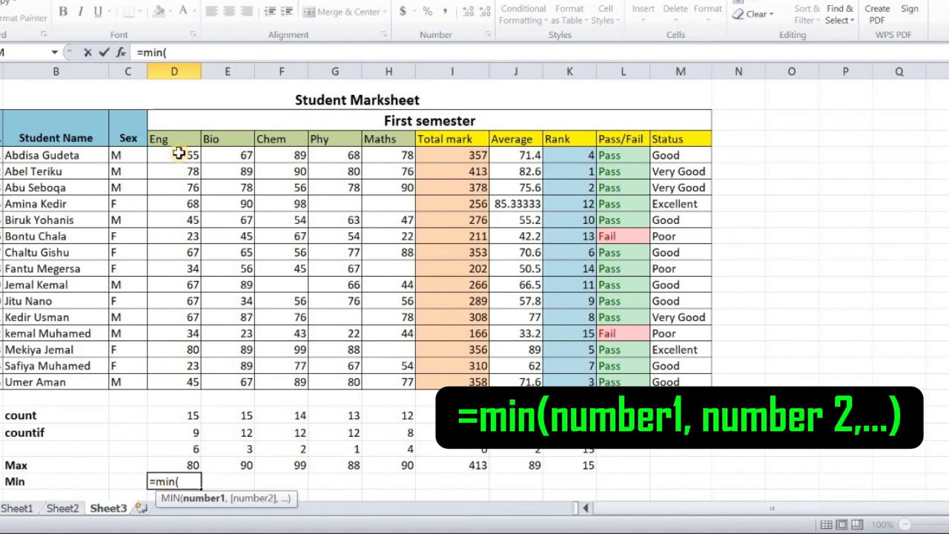
{"action": "left_click_drag", "start_coordinate": [176, 155], "coordinate": [176, 384]}
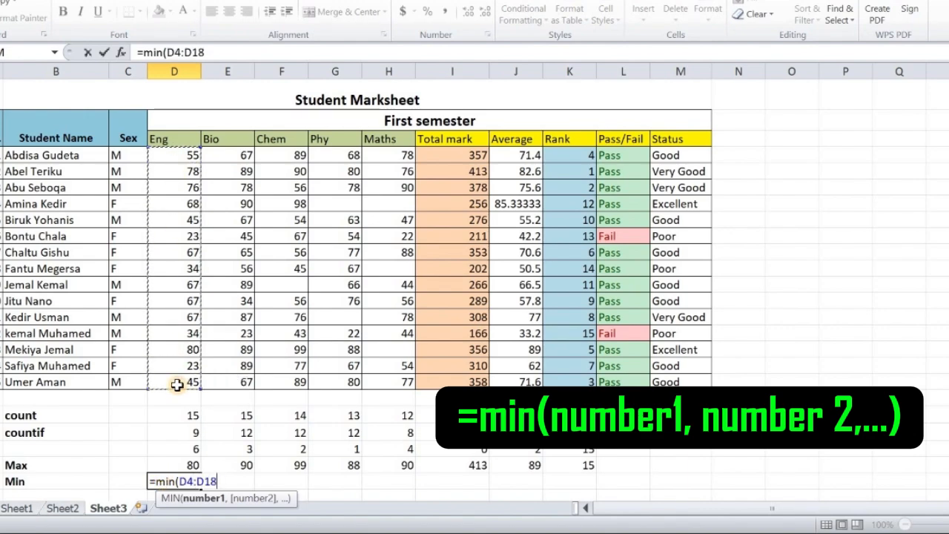
{"action": "type", "text": ")"}
{"action": "key", "text": "Return"}
{"action": "left_click", "coordinate": [186, 448]}
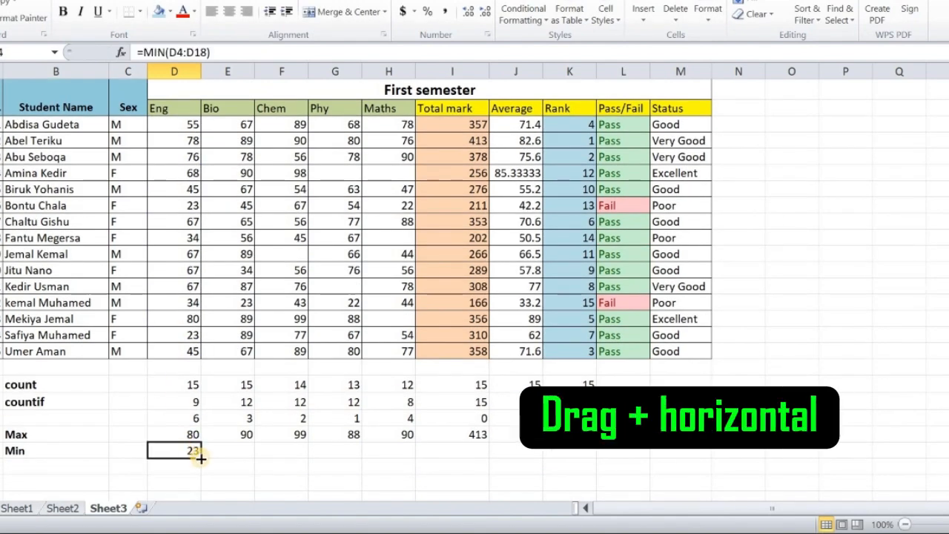
{"action": "left_click_drag", "start_coordinate": [200, 457], "coordinate": [584, 462]}
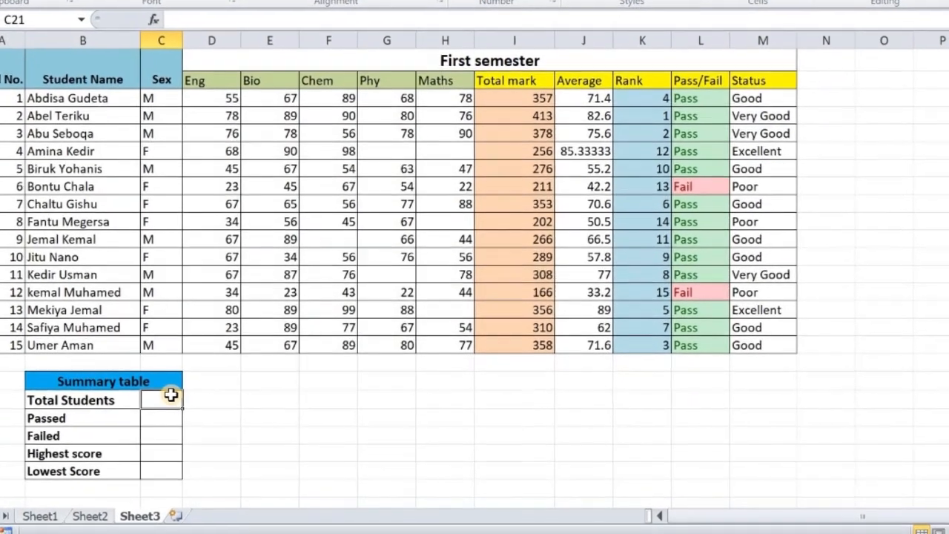
Enter =COUNT(A4:A18) in the summary table's Total Students cell, C21
{"action": "type", "text": "="}
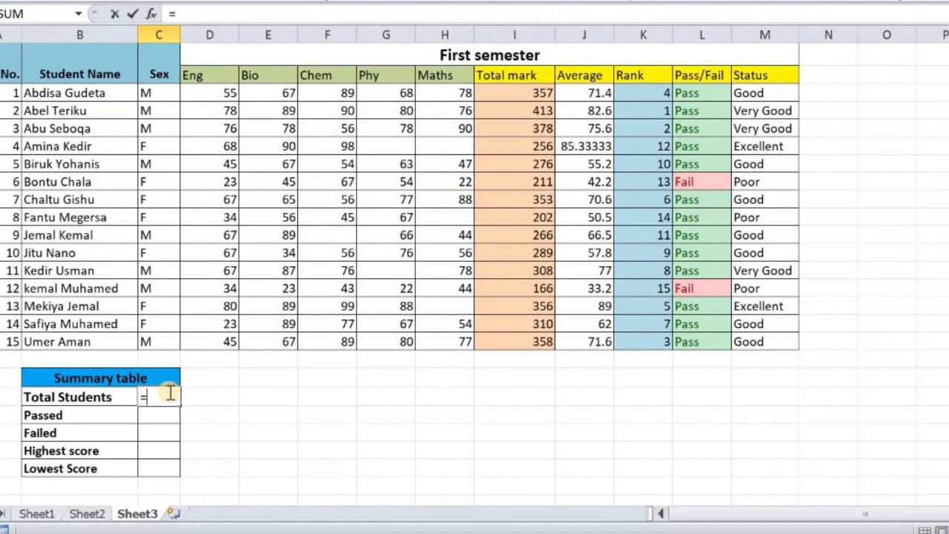
{"action": "type", "text": "count"}
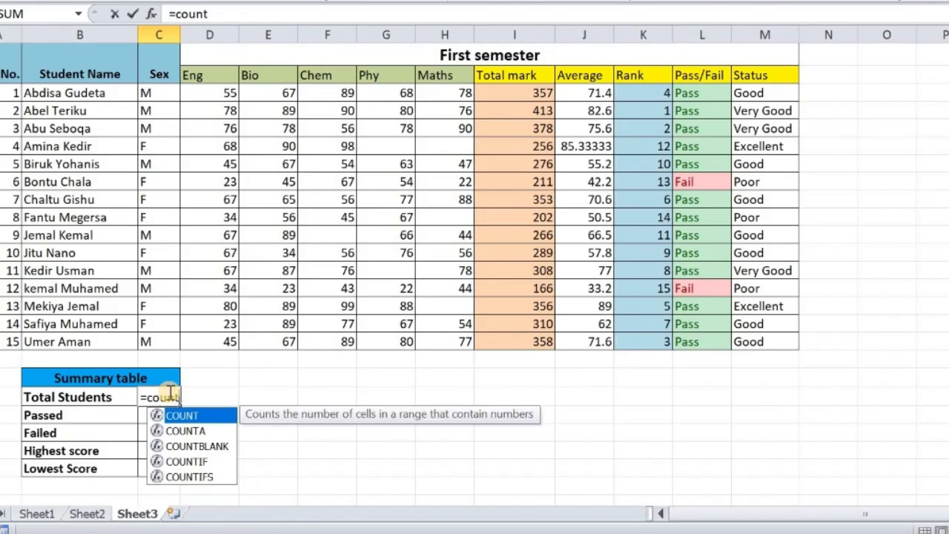
{"action": "type", "text": "("}
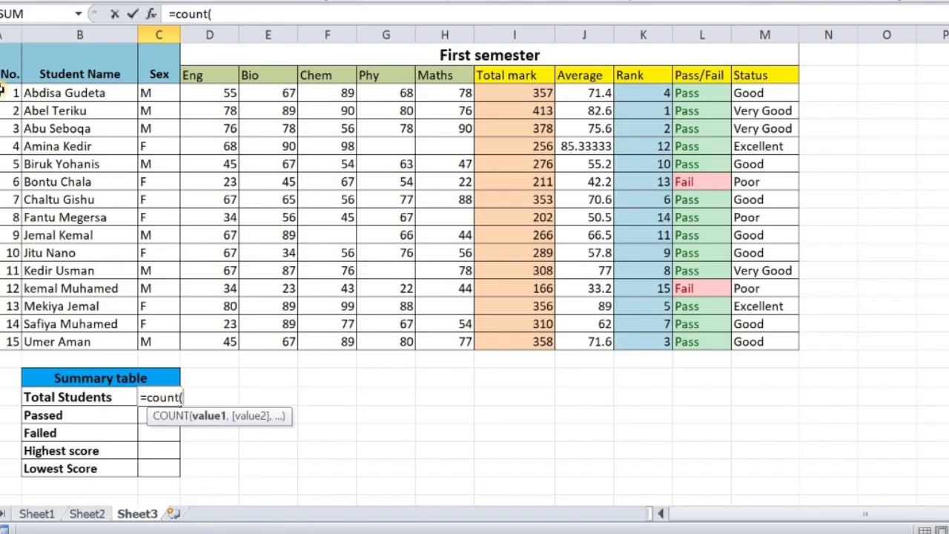
{"action": "left_click_drag", "start_coordinate": [6, 92], "coordinate": [8, 341]}
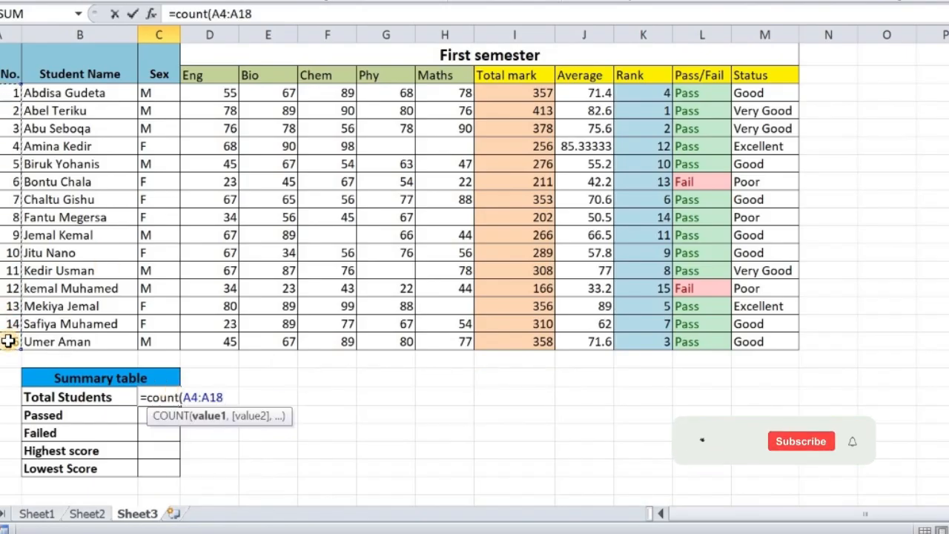
{"action": "type", "text": ")"}
{"action": "key", "text": "Return"}
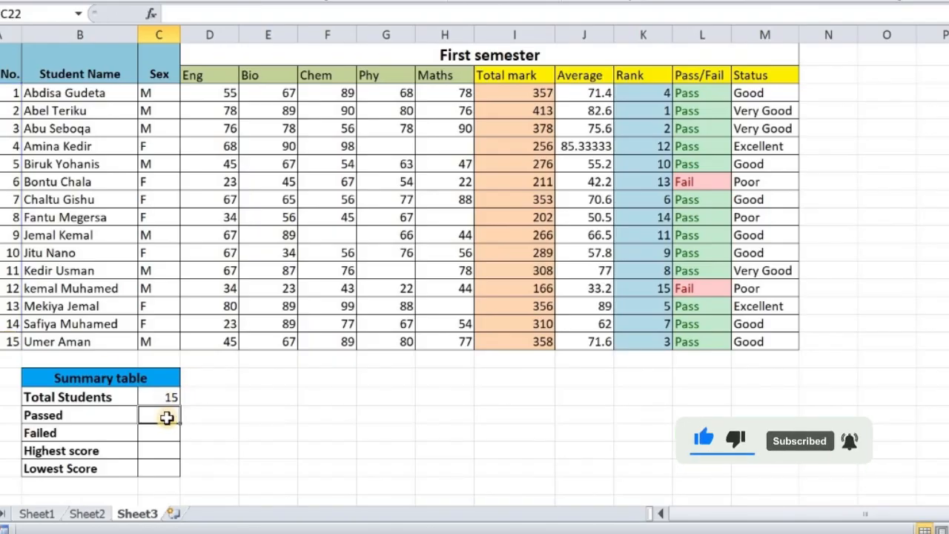
Enter =COUNTIF(J4:J18,">=50") in the summary table's Passed cell, C22
{"action": "type", "text": "=coun"}
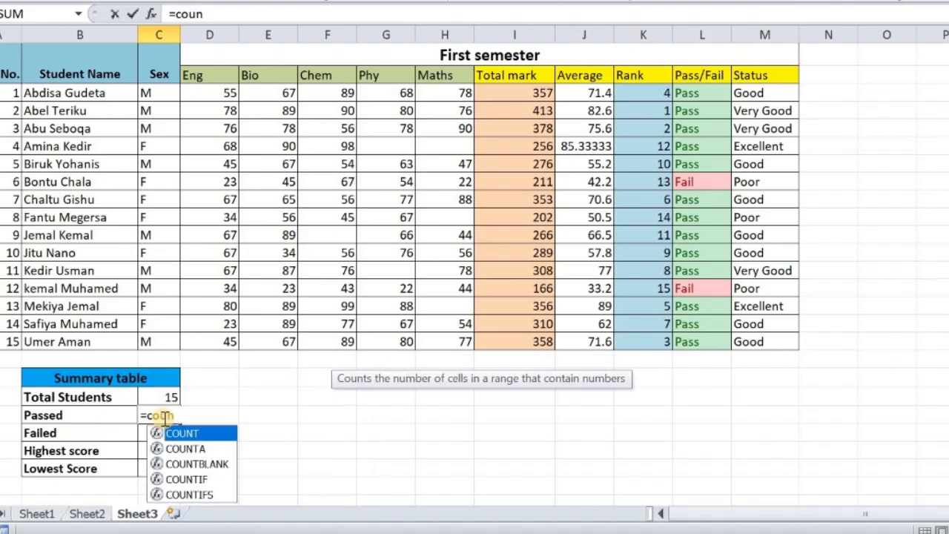
{"action": "type", "text": "tif"}
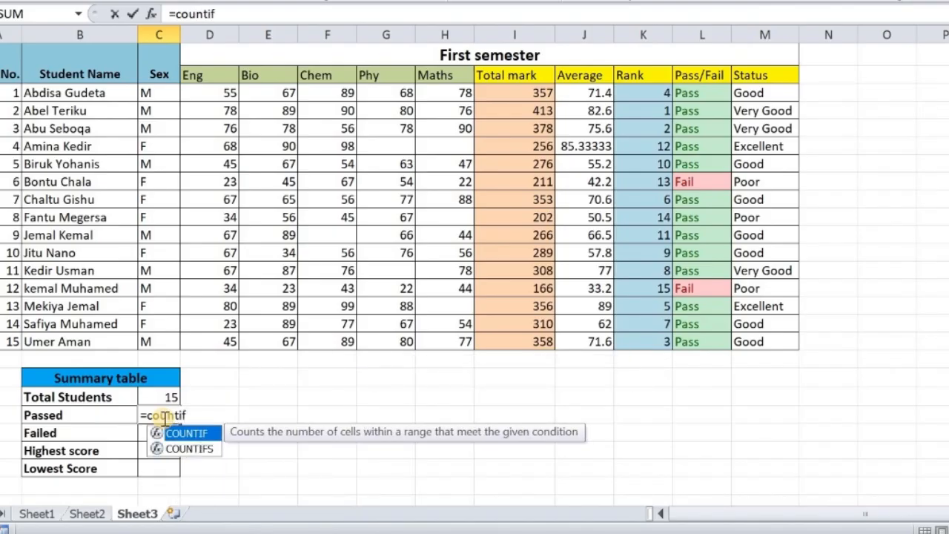
{"action": "type", "text": "("}
{"action": "left_click_drag", "start_coordinate": [591, 93], "coordinate": [564, 342]}
{"action": "type", "text": ",\">=50\")"}
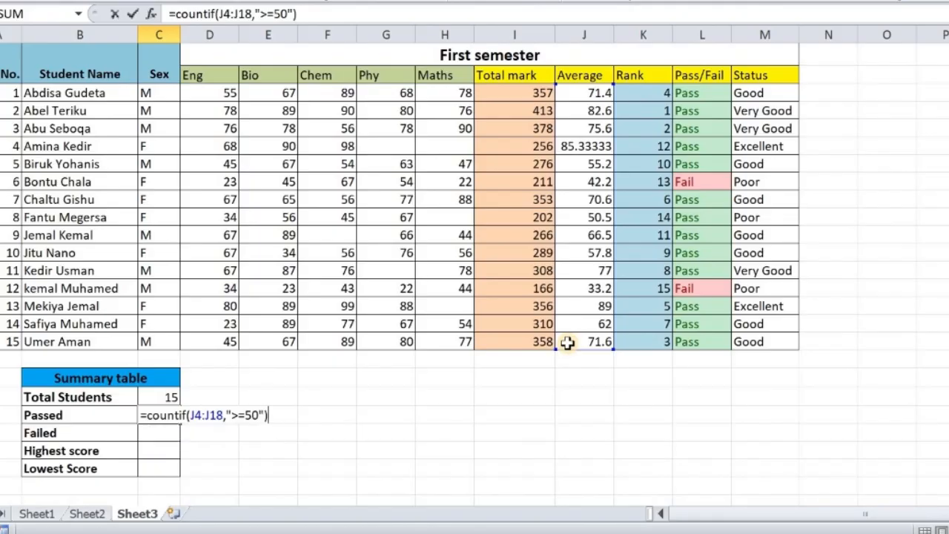
{"action": "key", "text": "Return"}
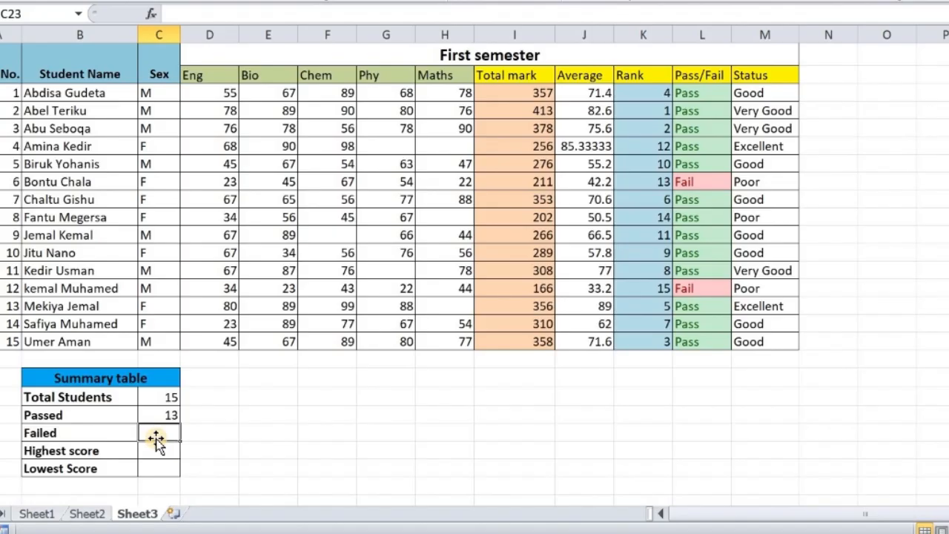
Enter =COUNTIF(J4:J18,"<50") in the summary table's Failed cell, C23
{"action": "type", "text": "=coun"}
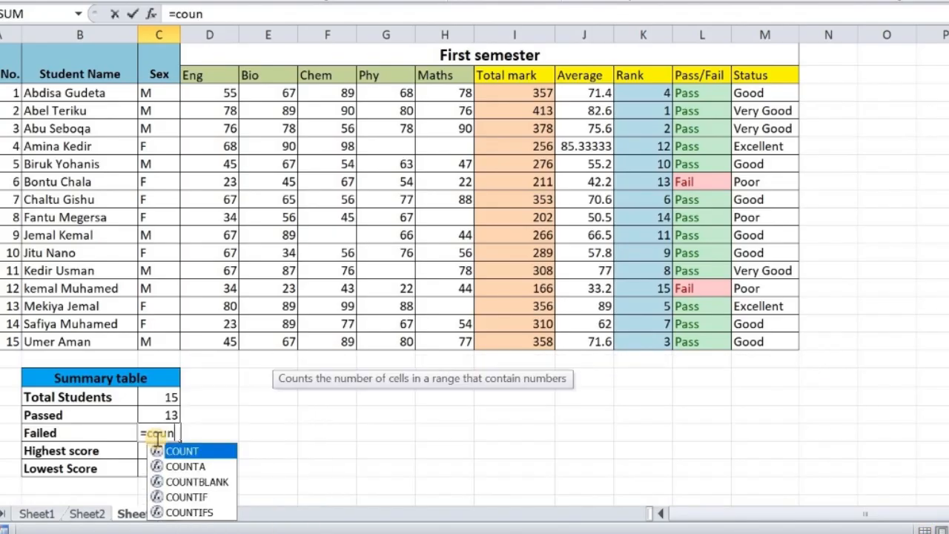
{"action": "type", "text": "tif("}
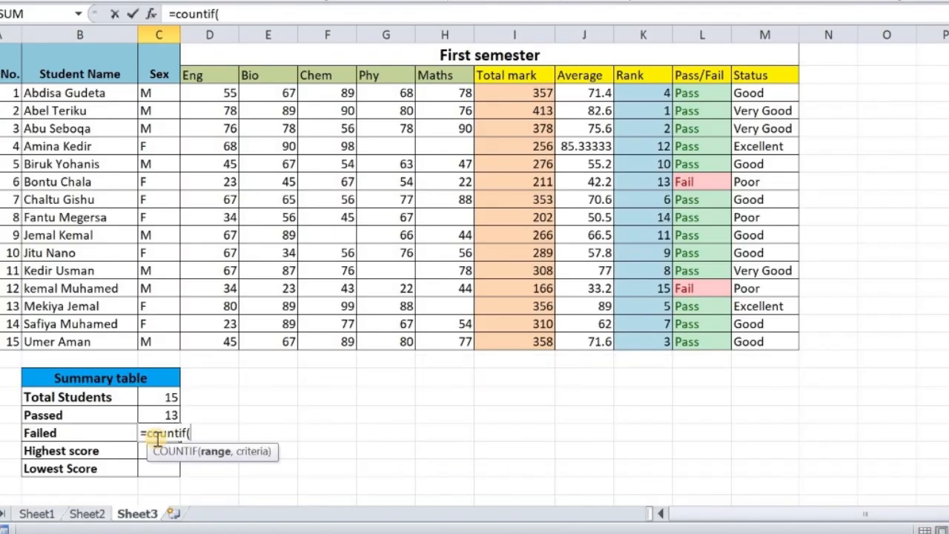
{"action": "left_click_drag", "start_coordinate": [582, 92], "coordinate": [571, 337]}
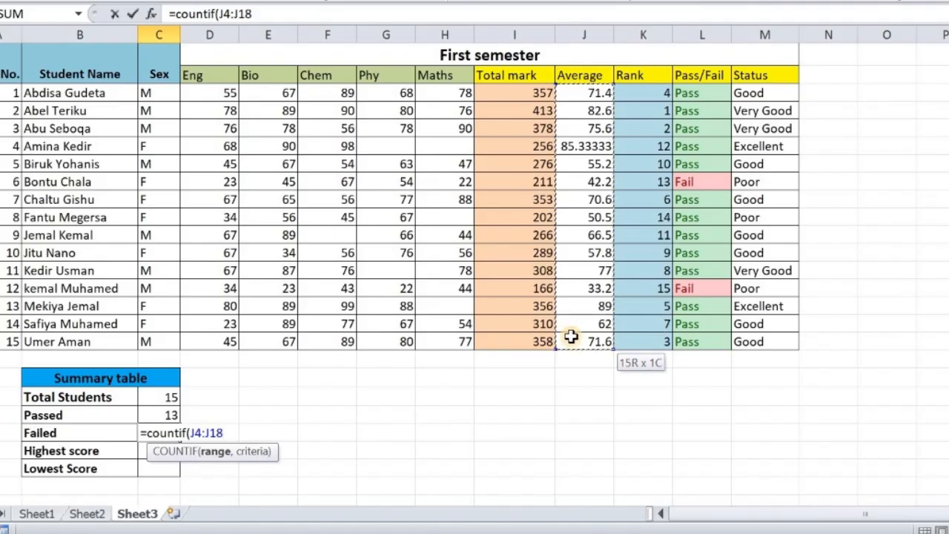
{"action": "type", "text": ",\"<50"}
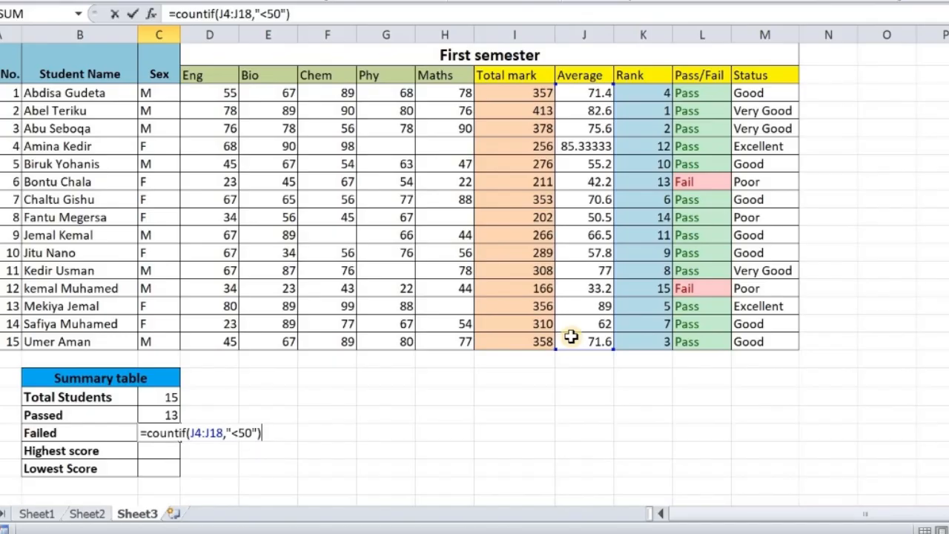
{"action": "key", "text": "Return"}
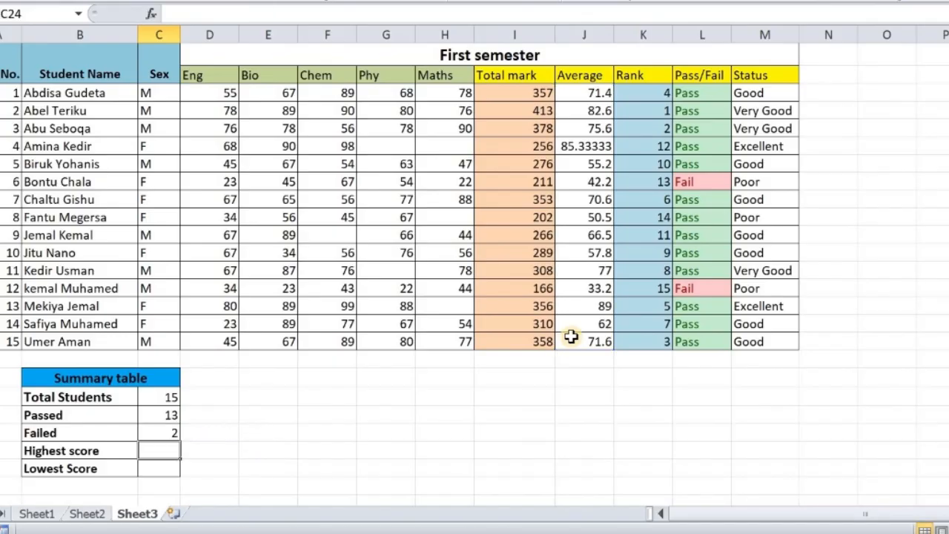
Enter =MAX(J4:J18) over the averages in the summary table's Highest score cell, C24
{"action": "type", "text": "="}
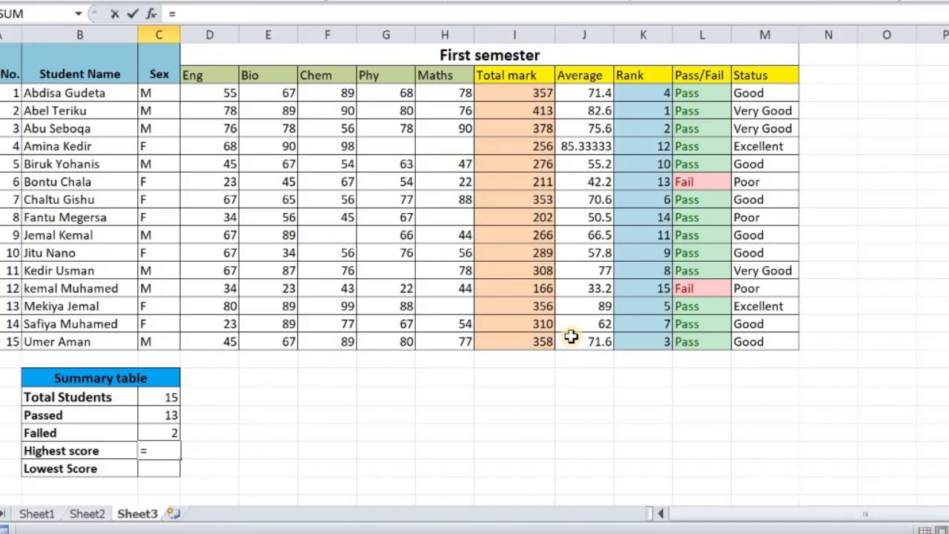
{"action": "type", "text": "max"}
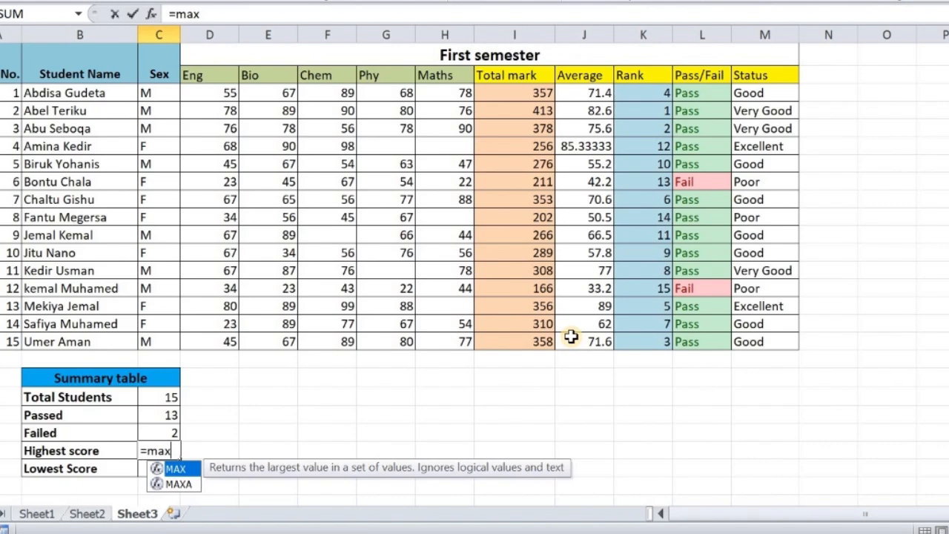
{"action": "type", "text": "("}
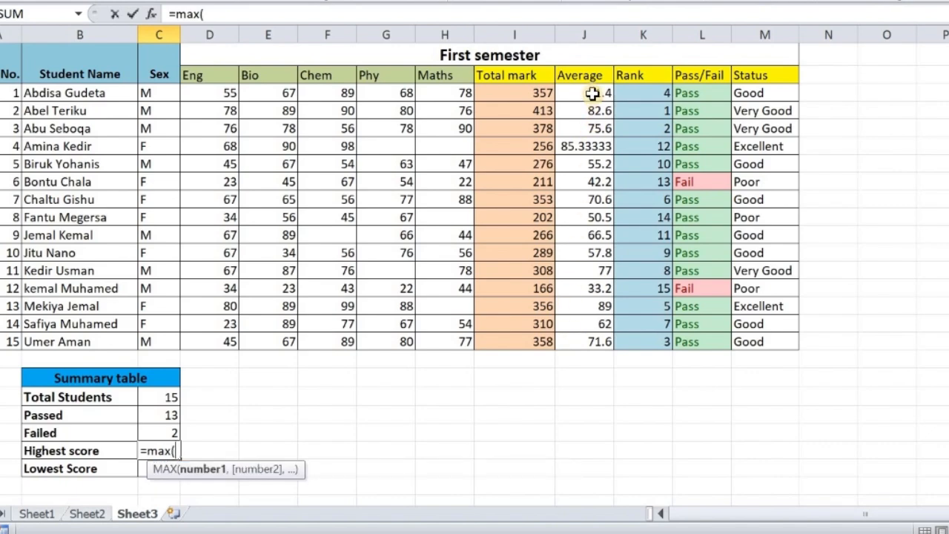
{"action": "left_click_drag", "start_coordinate": [592, 92], "coordinate": [593, 343]}
{"action": "type", "text": ")"}
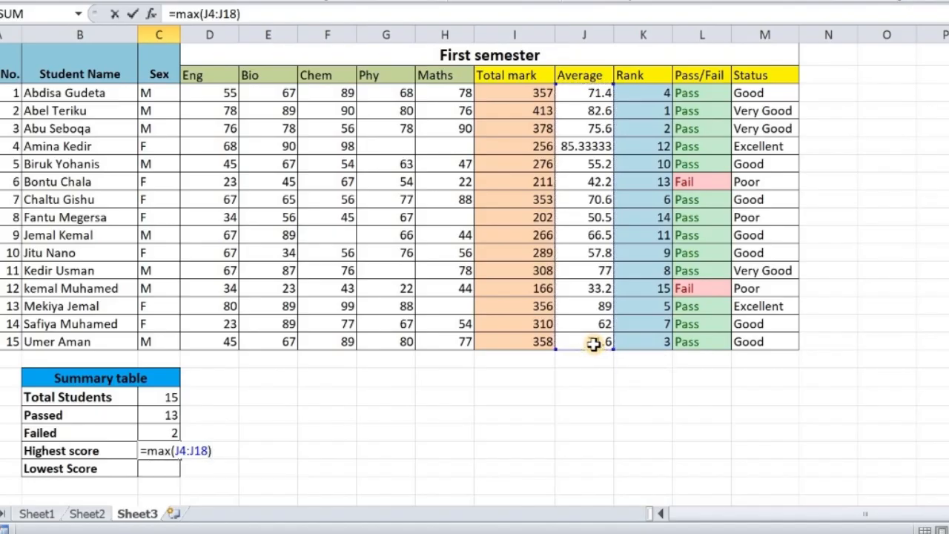
{"action": "key", "text": "Return"}
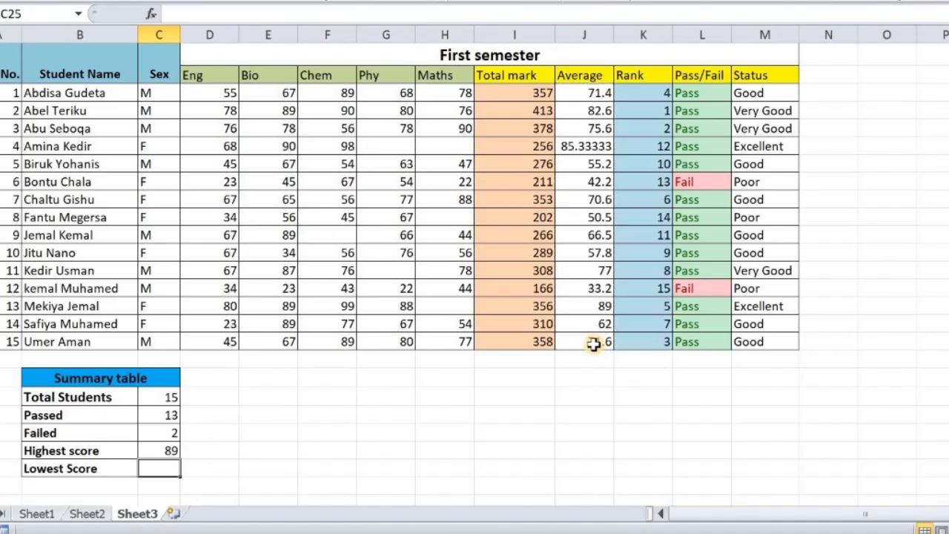
Enter a MIN formula over the averages J4:J18 in the summary table's Lowest Score cell, C25
{"action": "type", "text": "=min"}
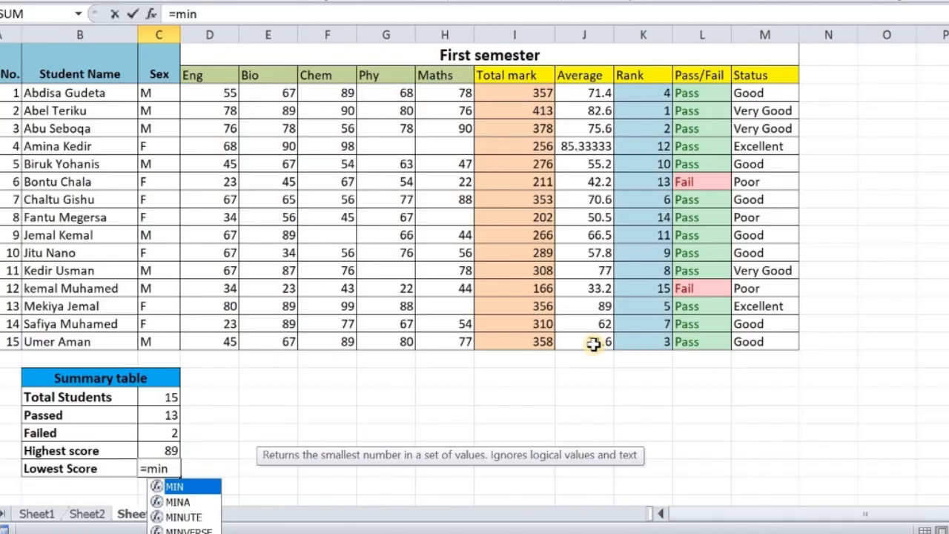
{"action": "type", "text": "("}
{"action": "left_click_drag", "start_coordinate": [597, 95], "coordinate": [589, 341]}
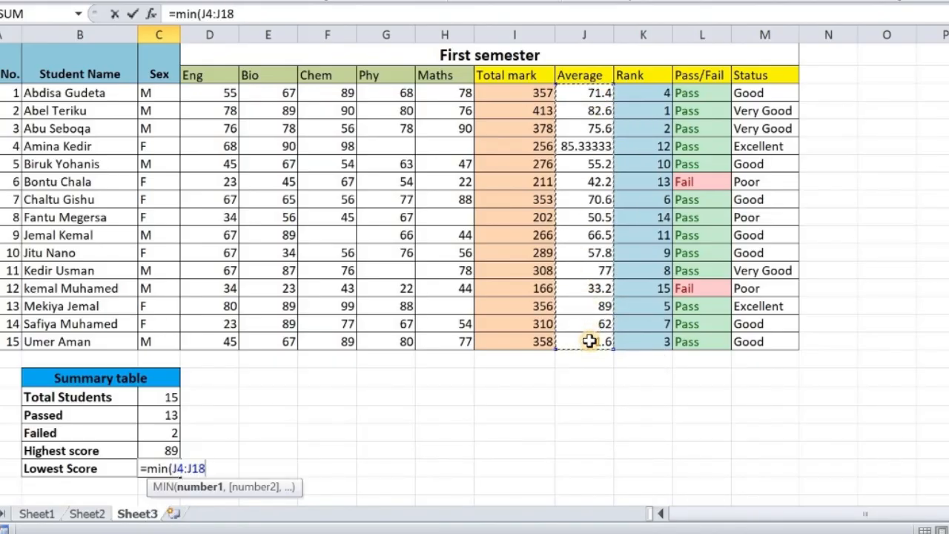